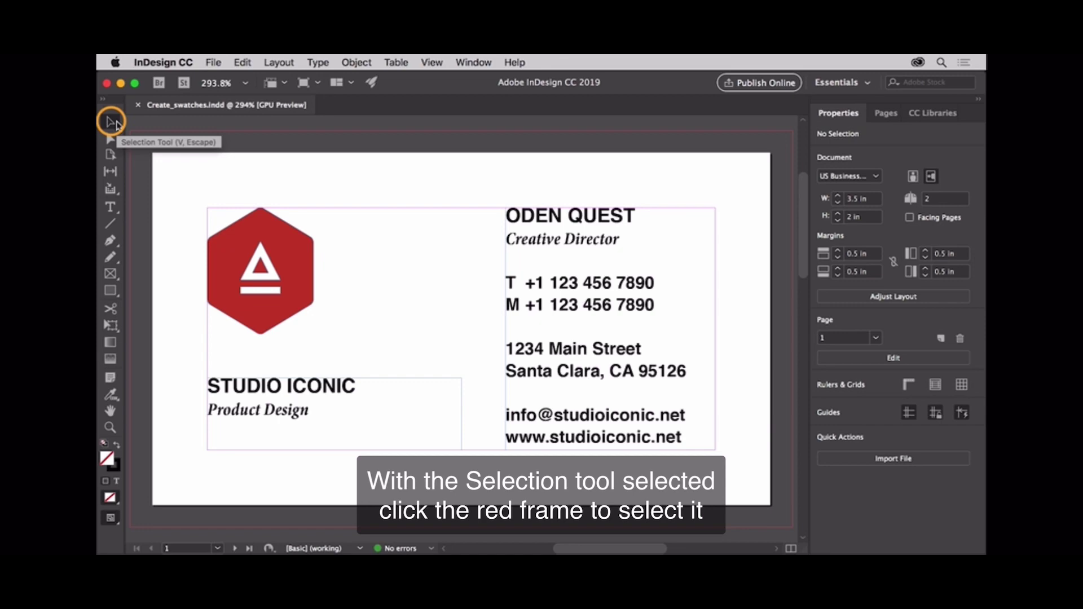
Save the red fill colour of the hexagon logo frame on page 1 as a new swatch
{"action": "left_click", "coordinate": [116, 123]}
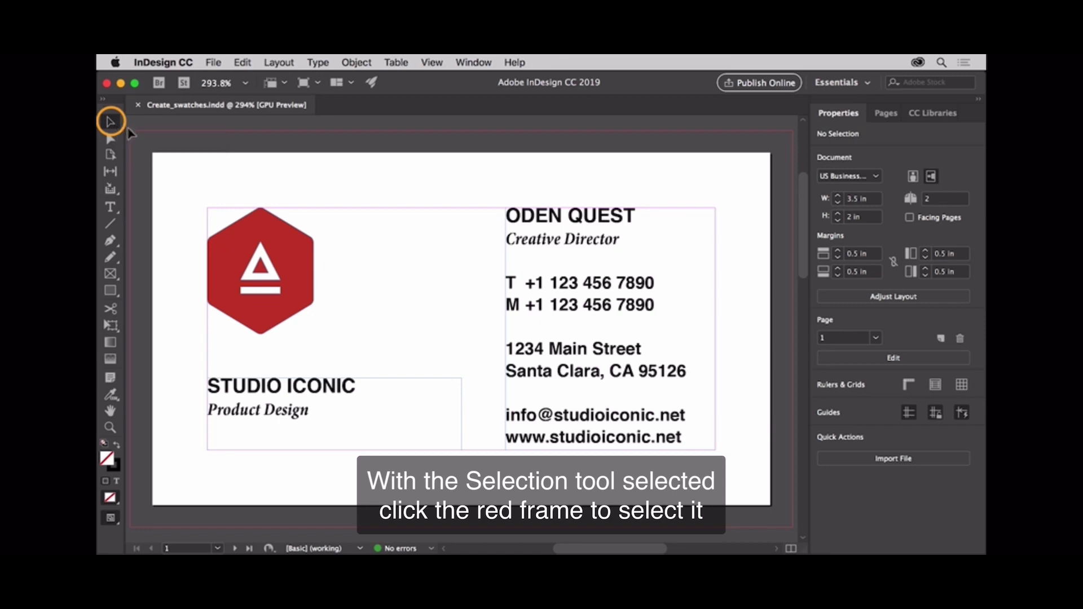
{"action": "left_click", "coordinate": [220, 256]}
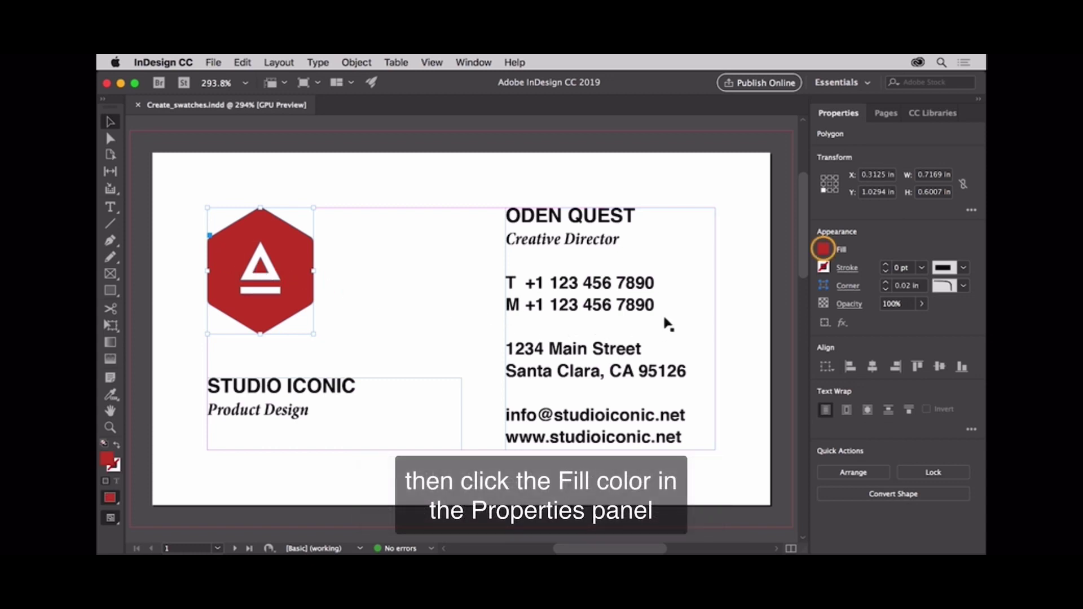
{"action": "left_click", "coordinate": [823, 249]}
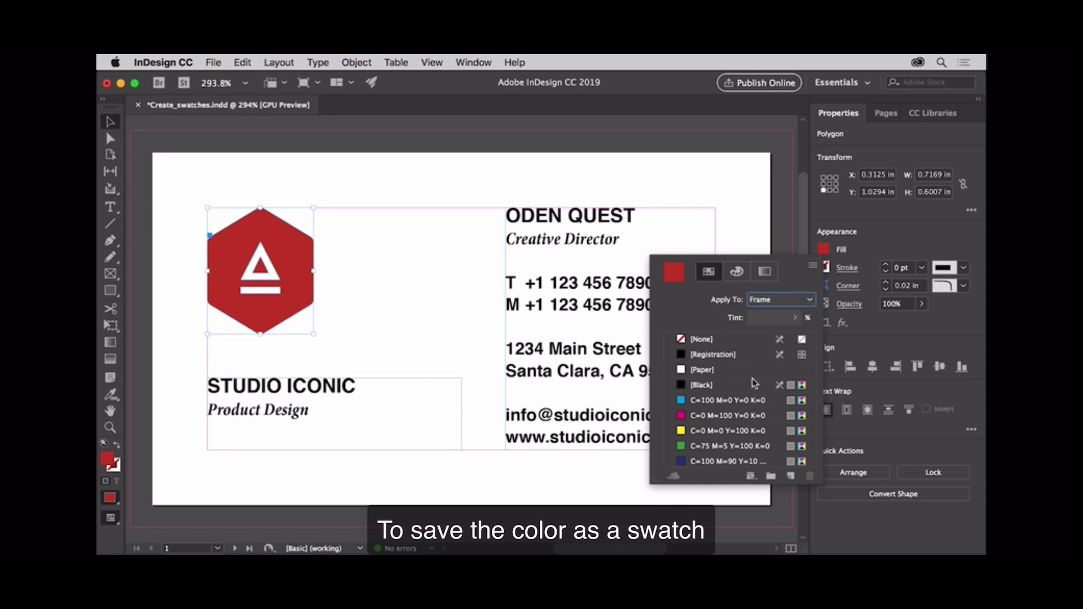
{"action": "left_click", "coordinate": [790, 478]}
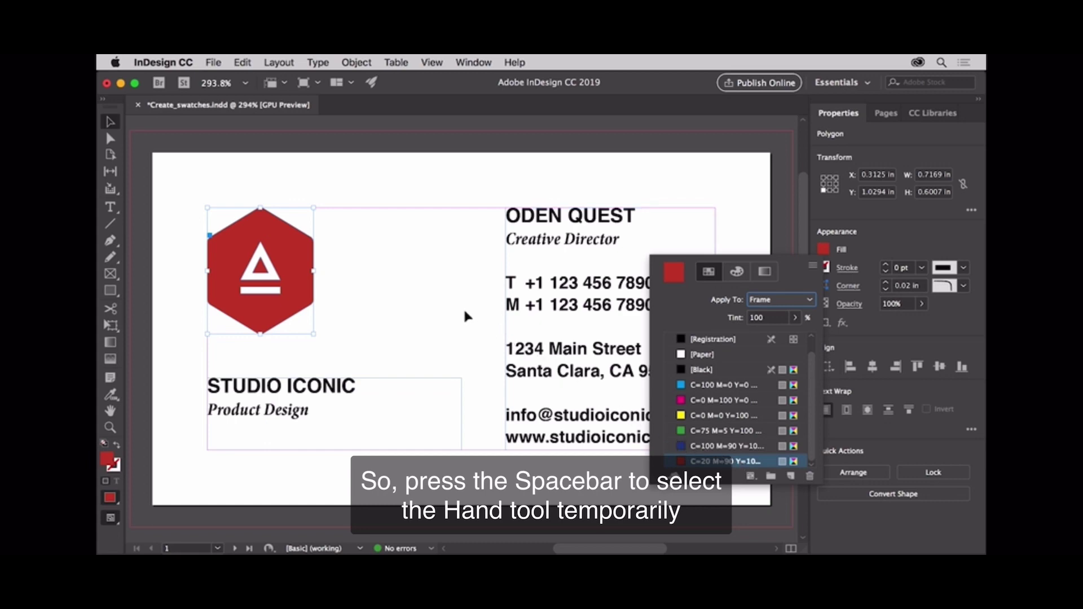
{"action": "key", "text": "Escape"}
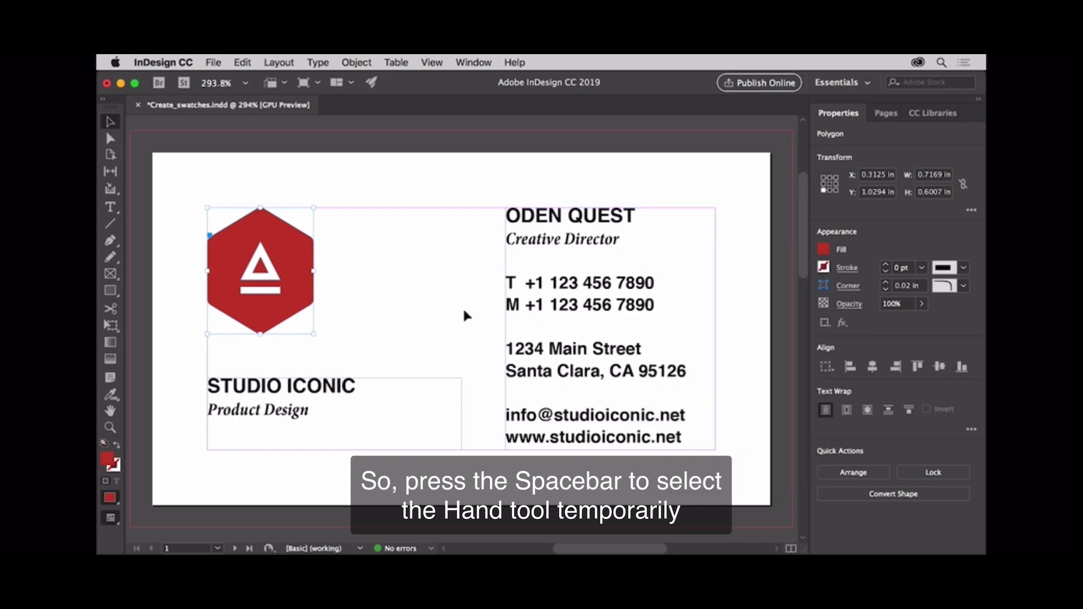
Fill the blue background frame and the blue triangle logo shape on page 2 with the red C=20 M=90 Y=100 K=0 swatch, and deselect everything
{"action": "key", "text": "space"}
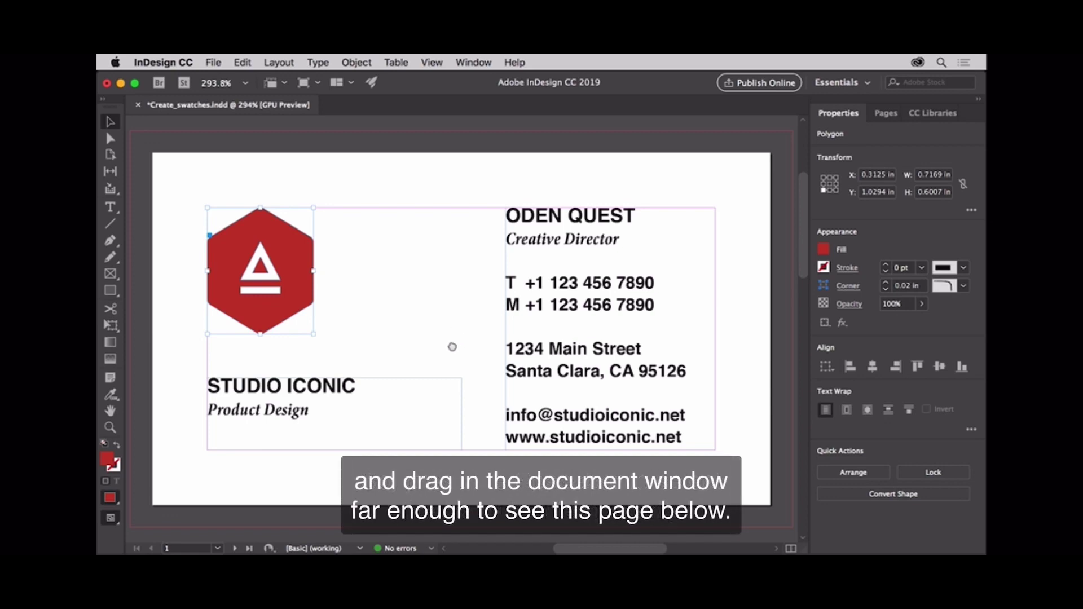
{"action": "left_click_drag", "start_coordinate": [452, 347], "coordinate": [459, 150]}
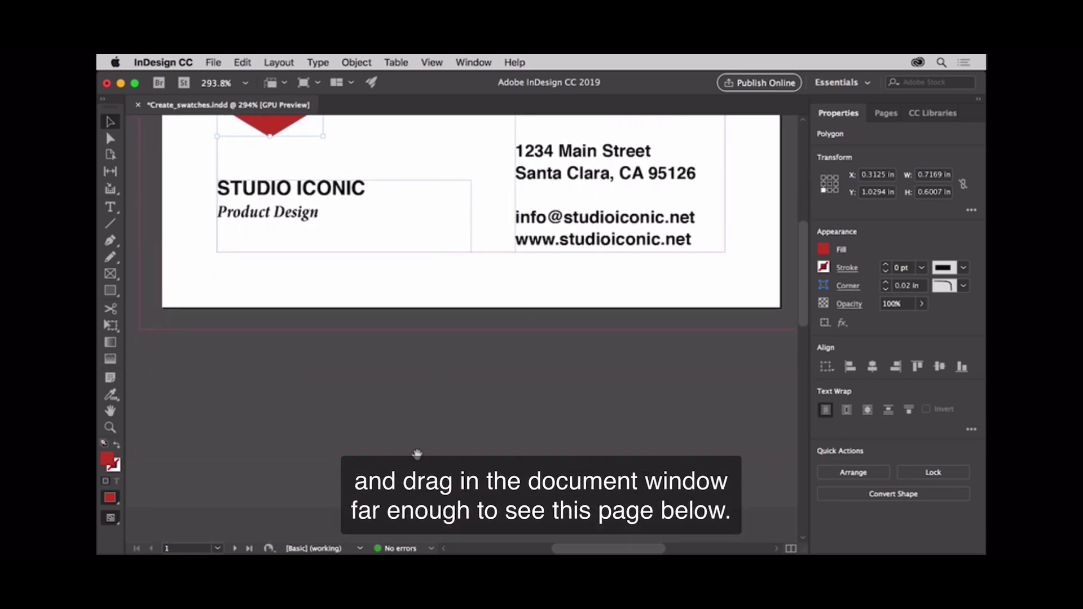
{"action": "left_click_drag", "start_coordinate": [415, 474], "coordinate": [429, 133]}
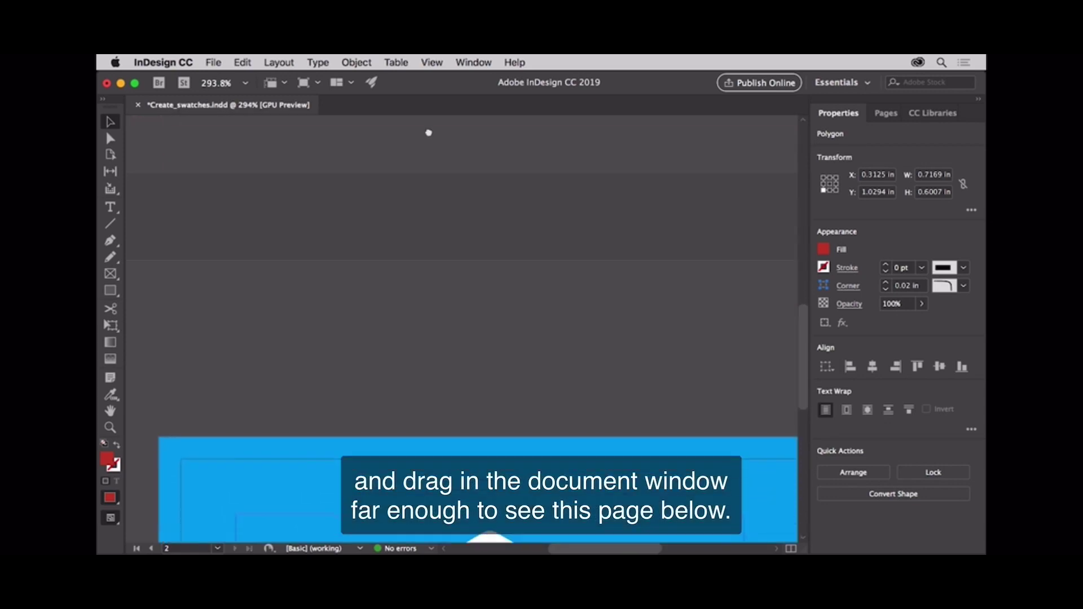
{"action": "left_click_drag", "start_coordinate": [452, 527], "coordinate": [428, 214]}
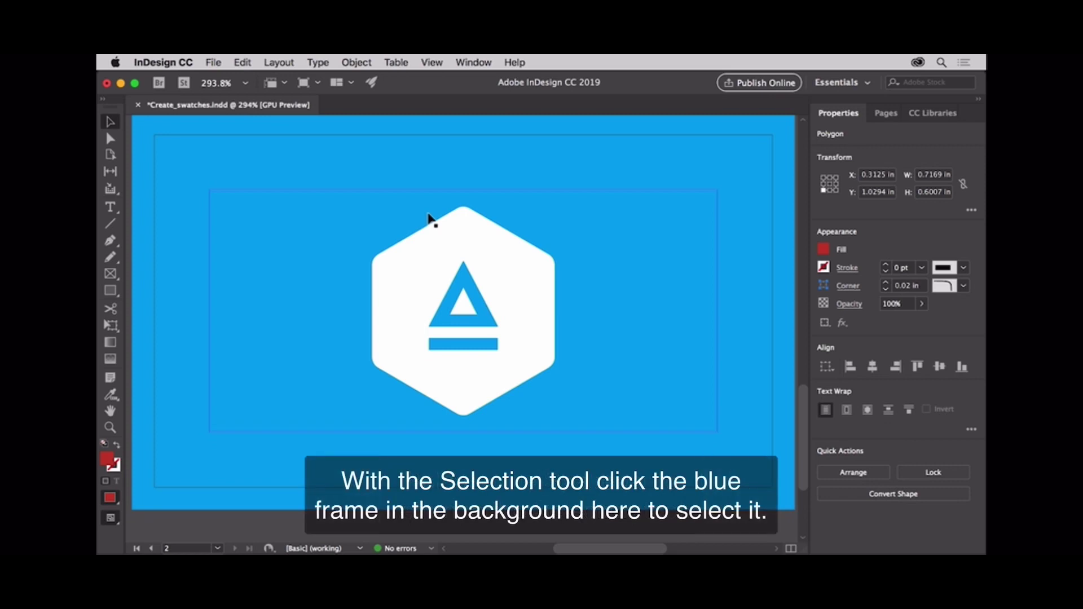
{"action": "left_click", "coordinate": [380, 221]}
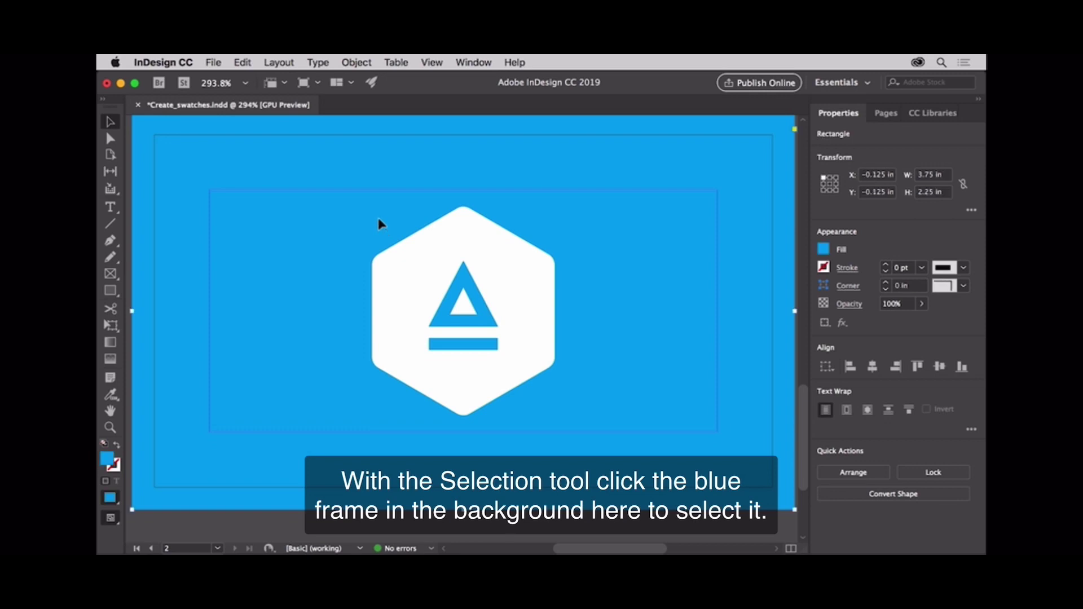
{"action": "left_click", "coordinate": [446, 307], "text": "shift"}
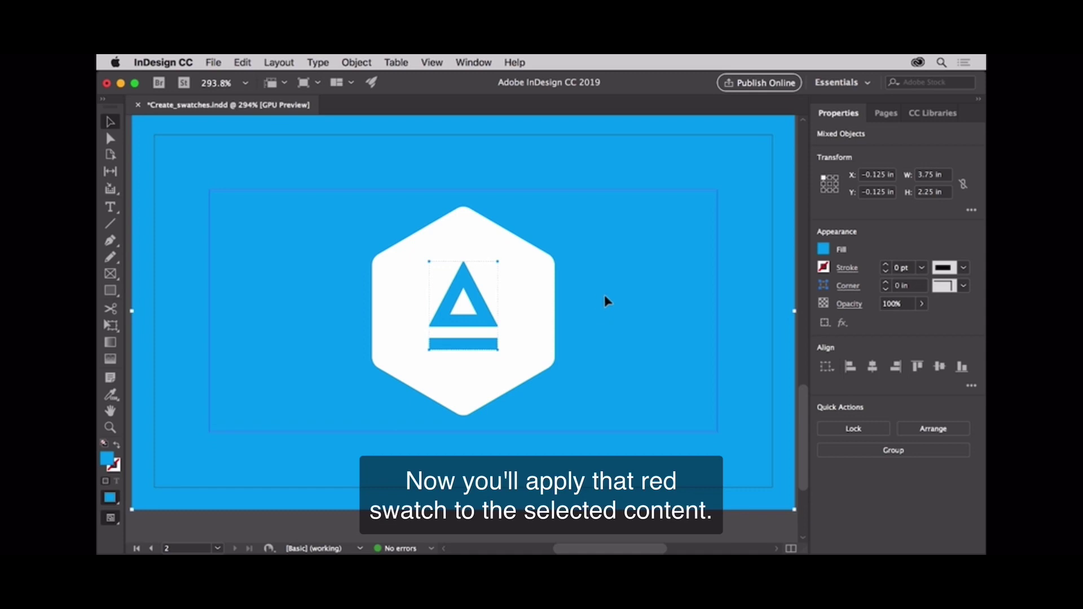
{"action": "left_click", "coordinate": [821, 250]}
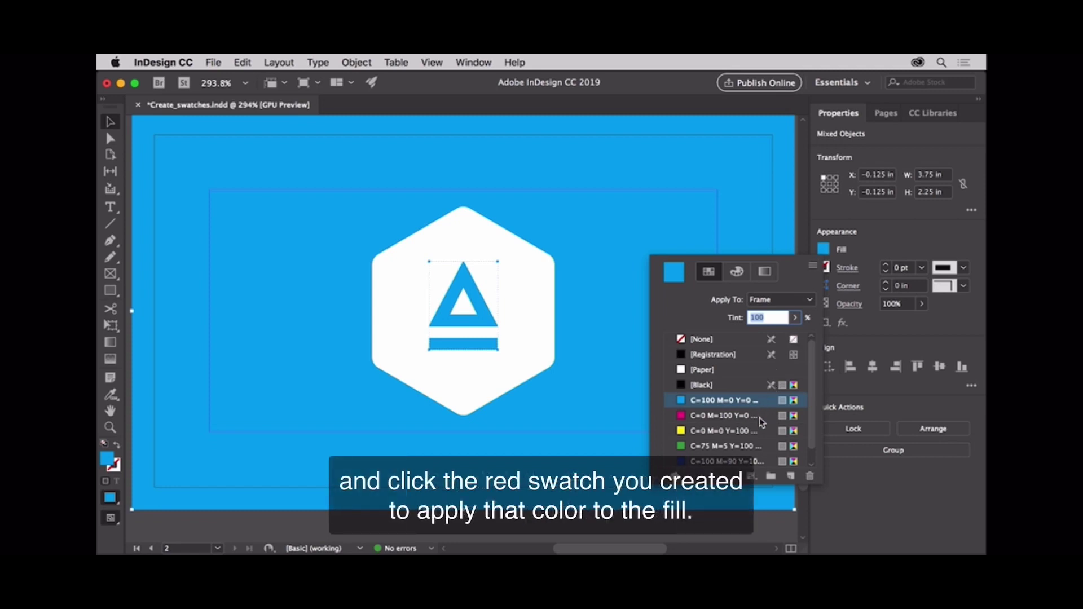
{"action": "scroll", "coordinate": [759, 435], "scroll_direction": "down", "scroll_amount": 1}
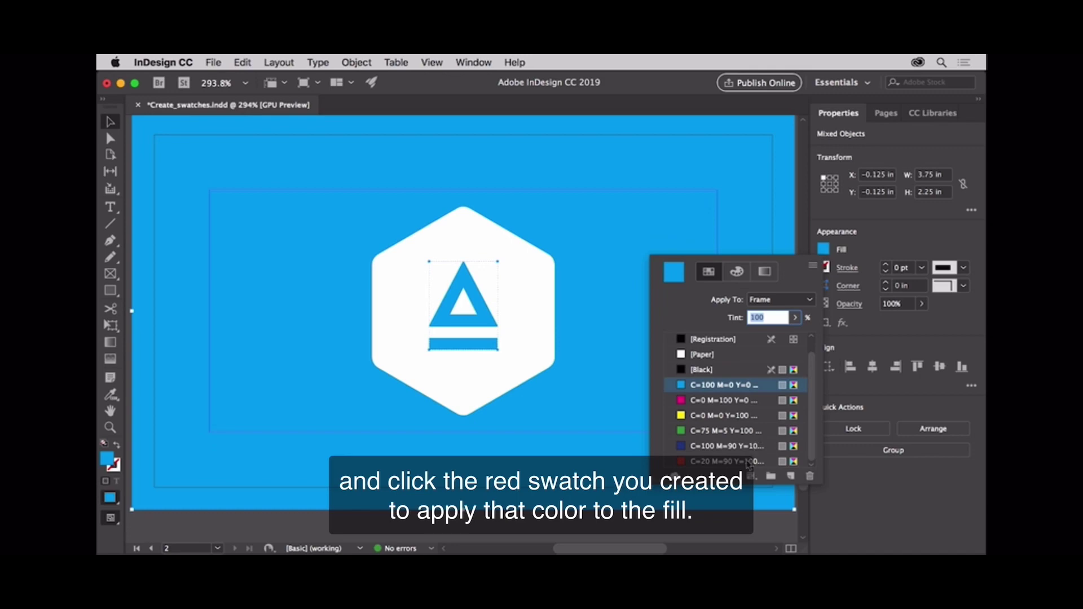
{"action": "left_click", "coordinate": [749, 462]}
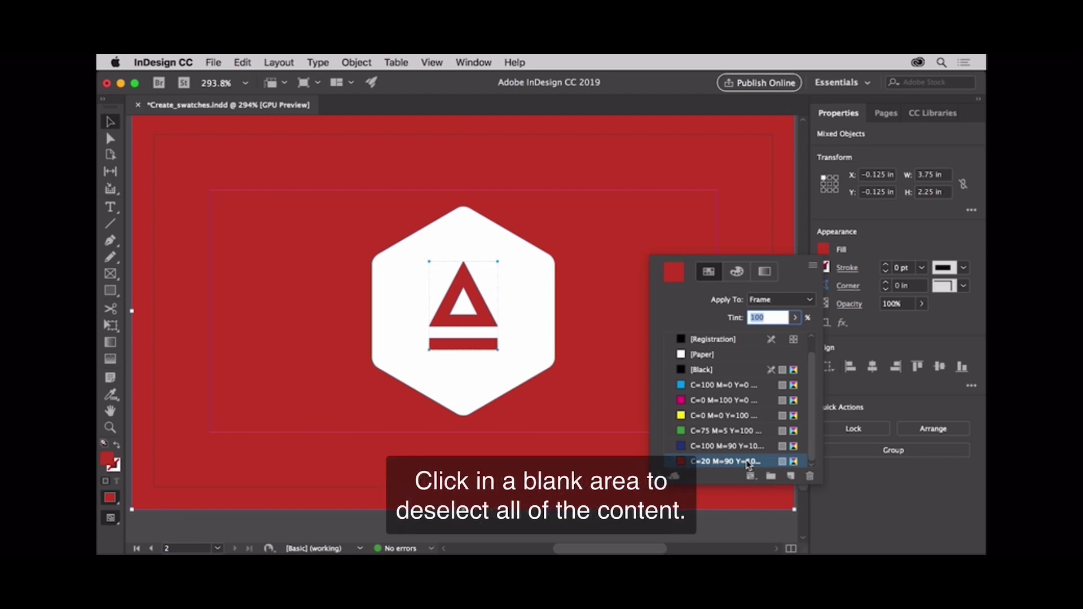
{"action": "left_click", "coordinate": [642, 527]}
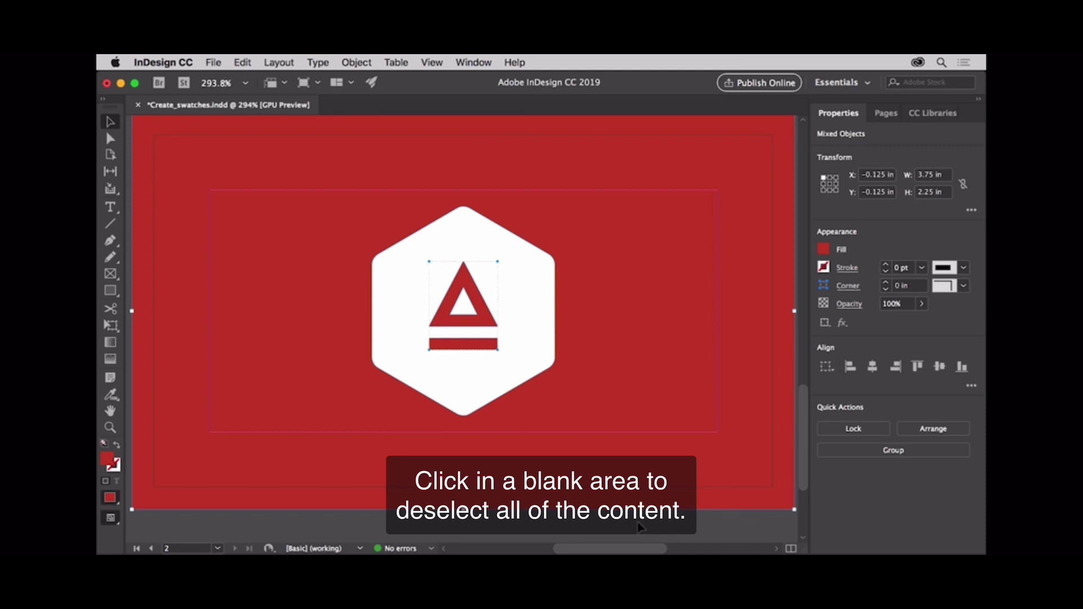
{"action": "left_click", "coordinate": [642, 527]}
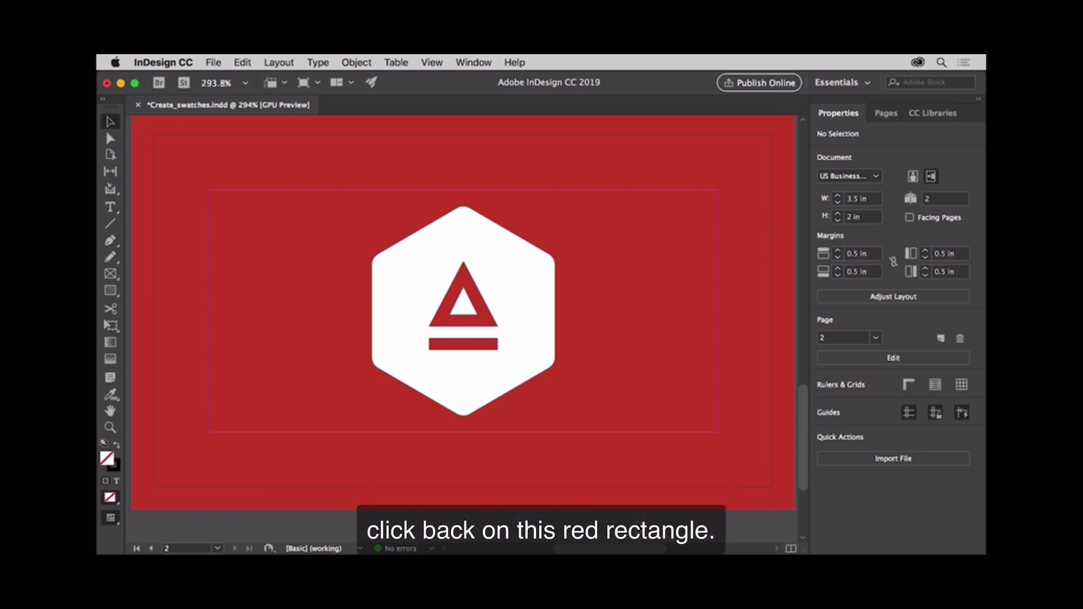
In the swatch options of the background rectangle's red fill, turn off Name with Color Value and name the swatch "Logo red"
{"action": "left_click", "coordinate": [664, 478]}
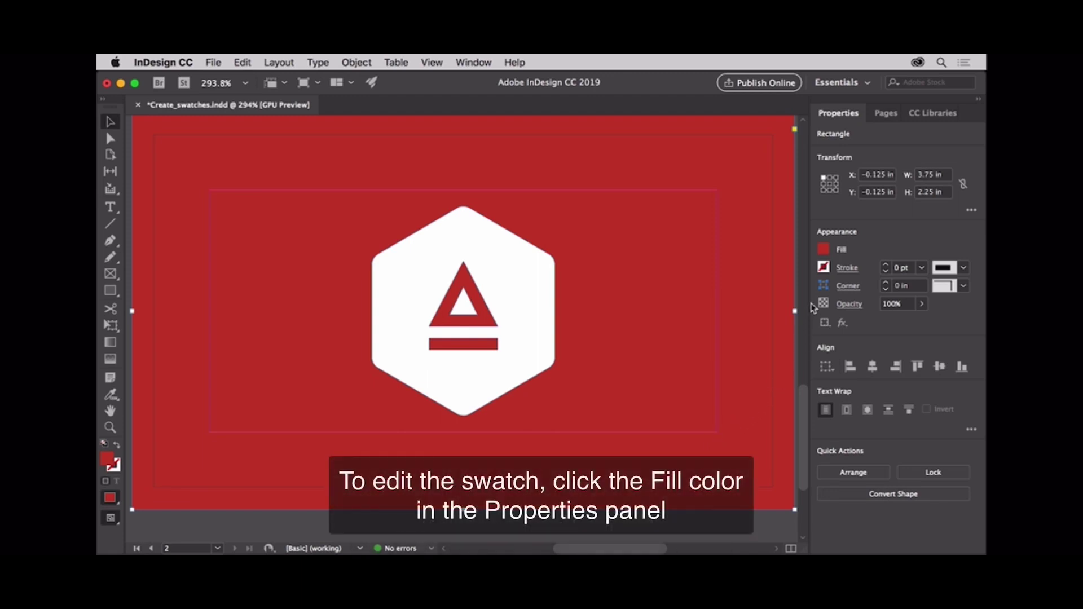
{"action": "left_click", "coordinate": [824, 250]}
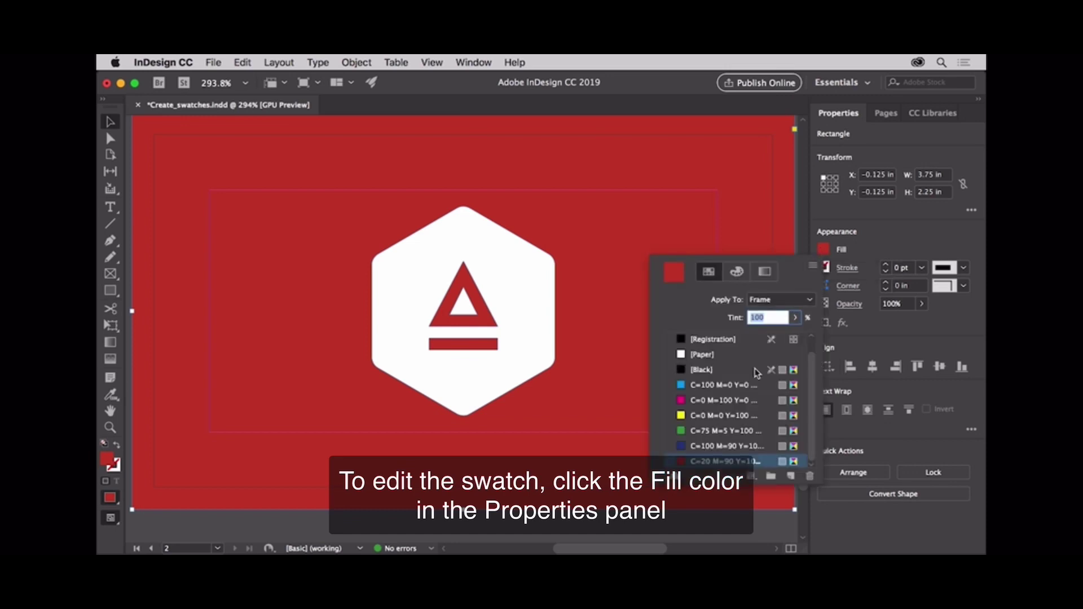
{"action": "double_click", "coordinate": [706, 462]}
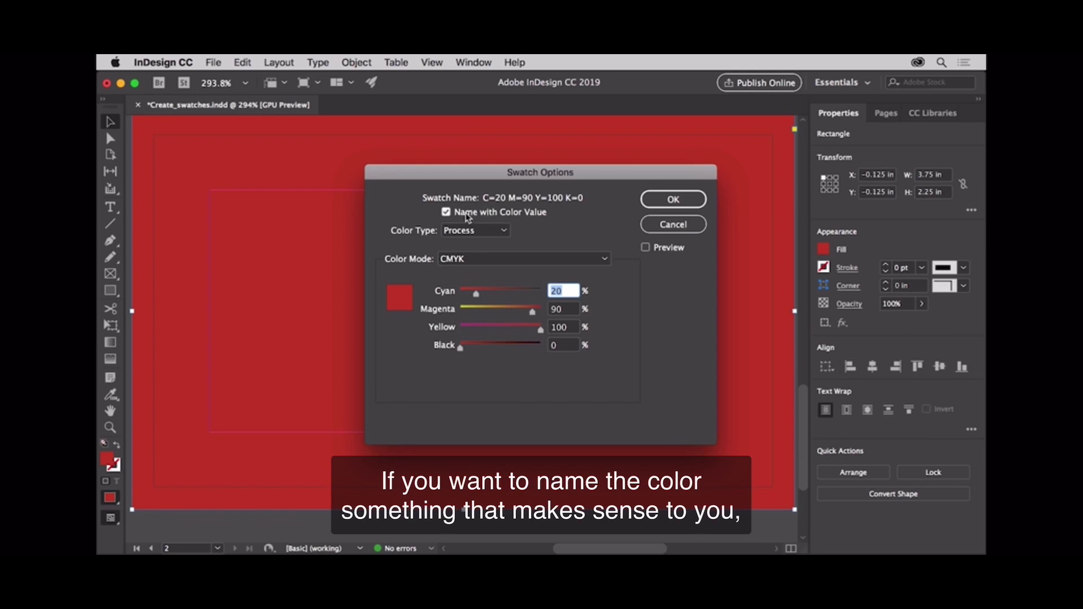
{"action": "left_click", "coordinate": [446, 212]}
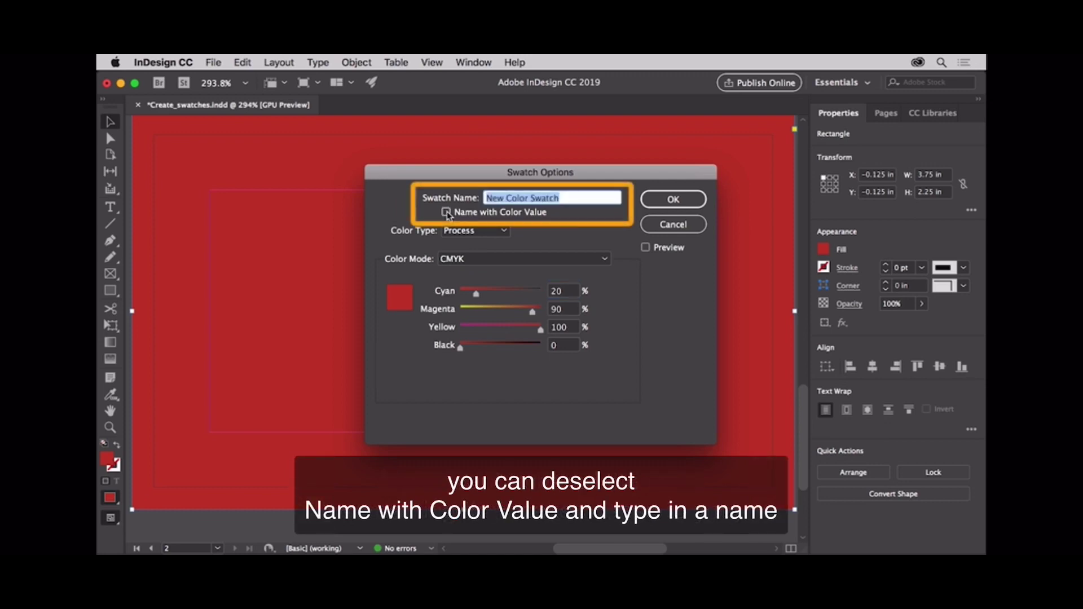
{"action": "type", "text": "L"}
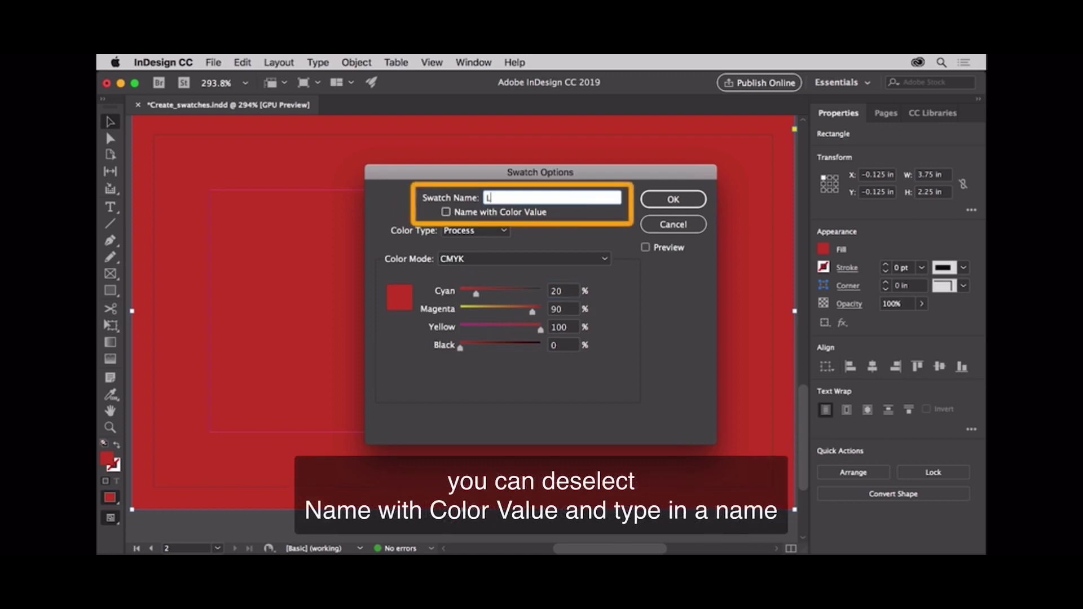
{"action": "type", "text": "ogo red"}
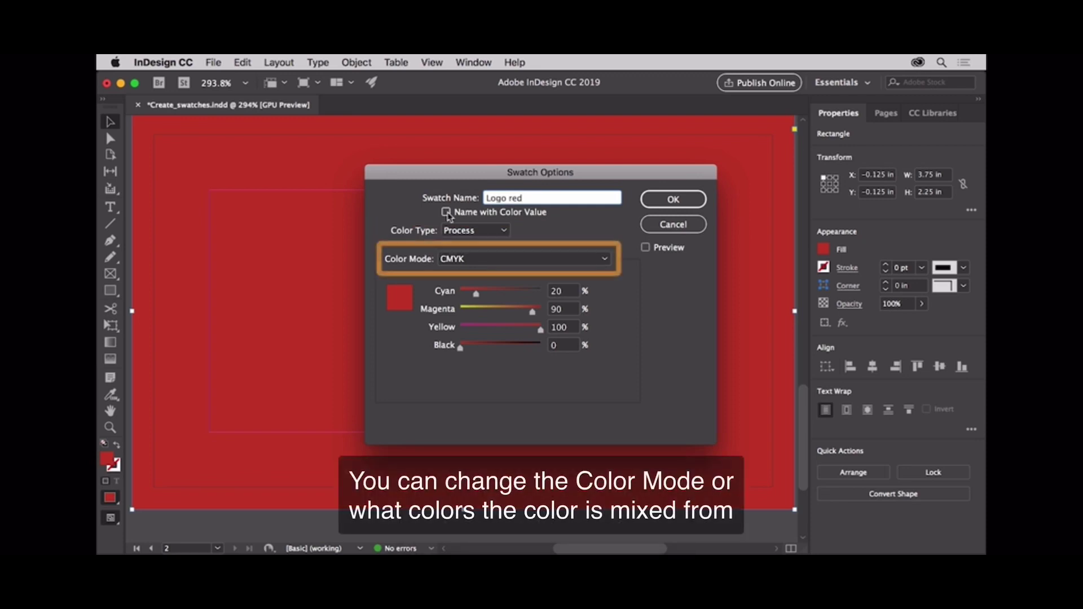
{"action": "left_click", "coordinate": [604, 261]}
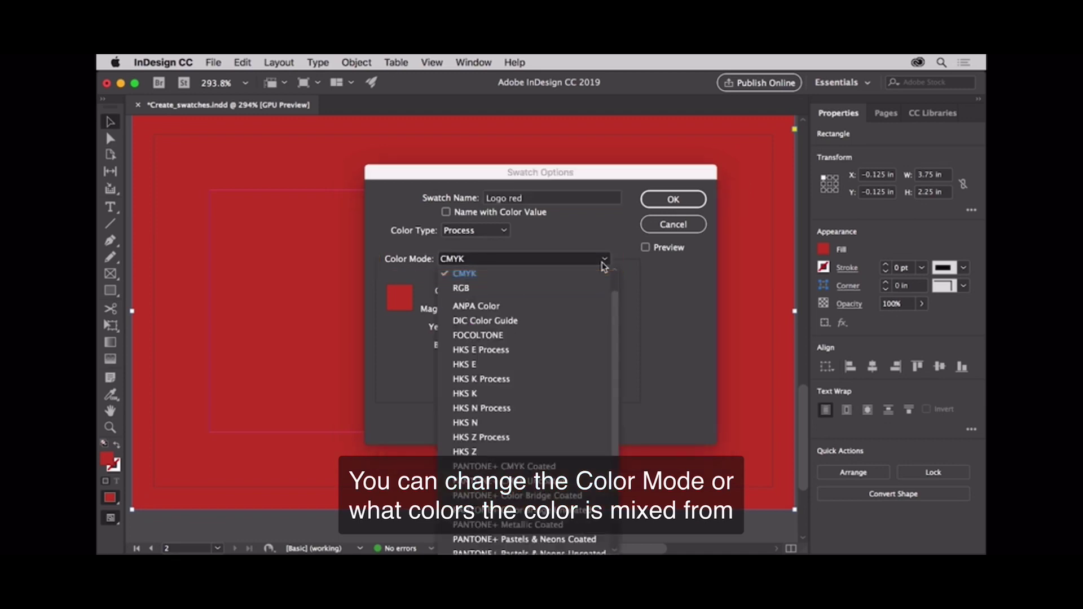
{"action": "left_click", "coordinate": [604, 265]}
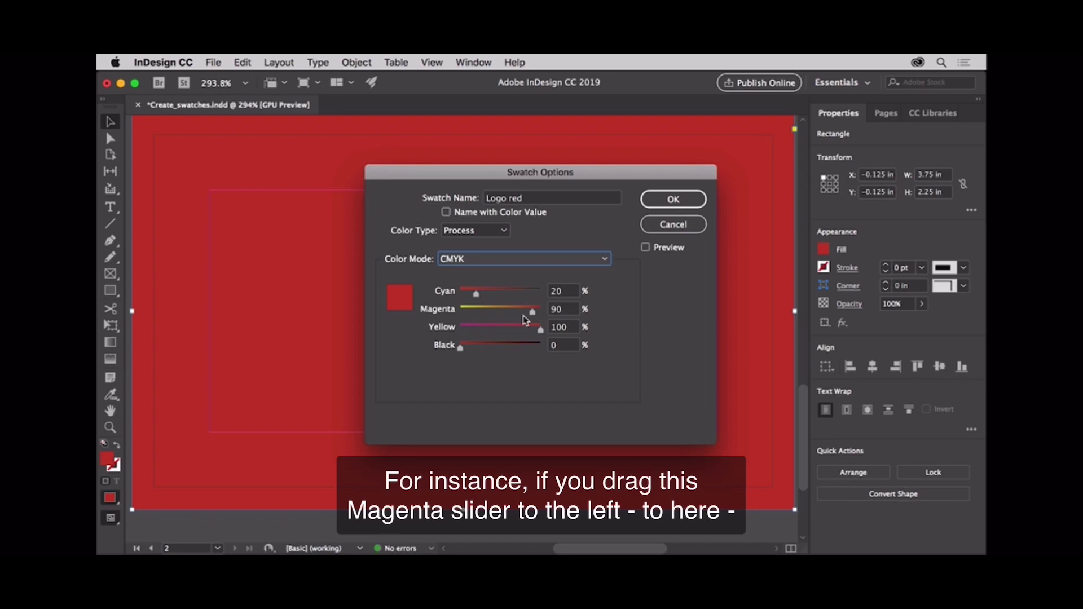
Set the Logo red swatch's Magenta to 100%, preview the change in the document, and accept the swatch edit
{"action": "left_click", "coordinate": [493, 312]}
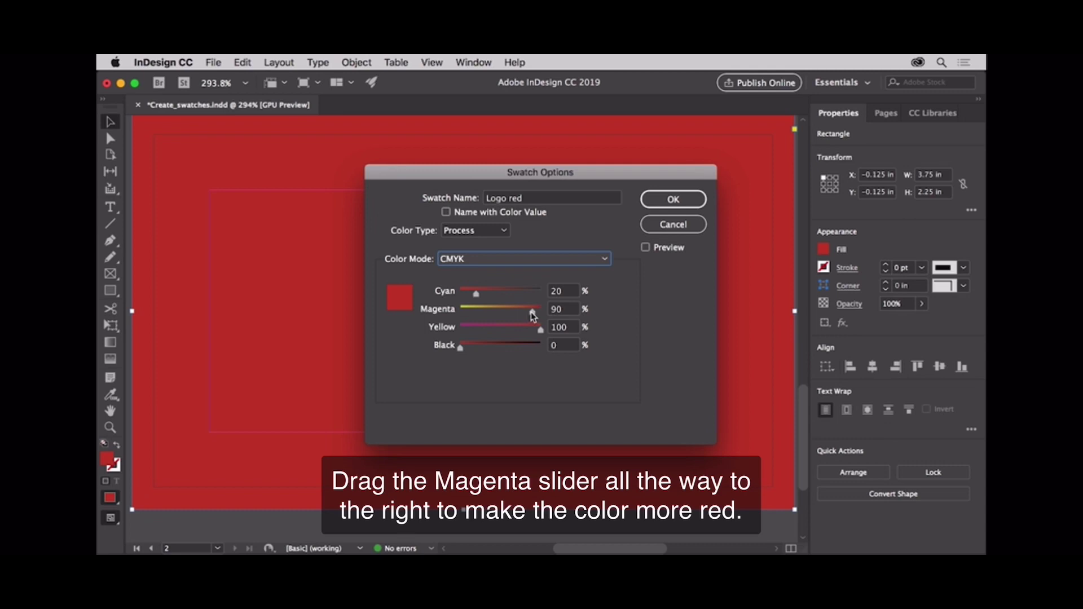
{"action": "left_click_drag", "start_coordinate": [531, 314], "coordinate": [537, 312]}
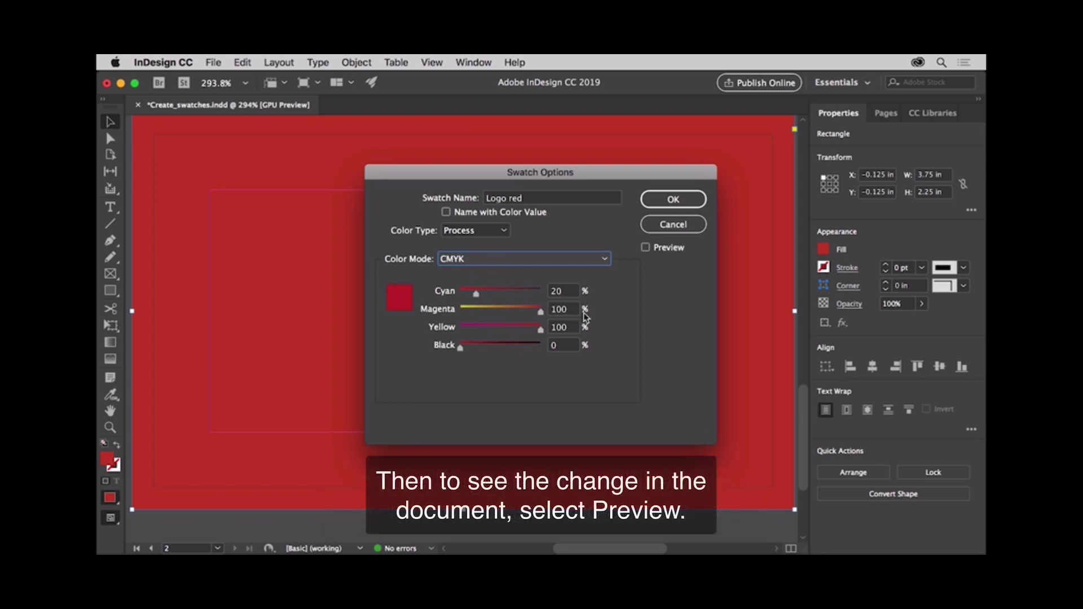
{"action": "left_click", "coordinate": [647, 248]}
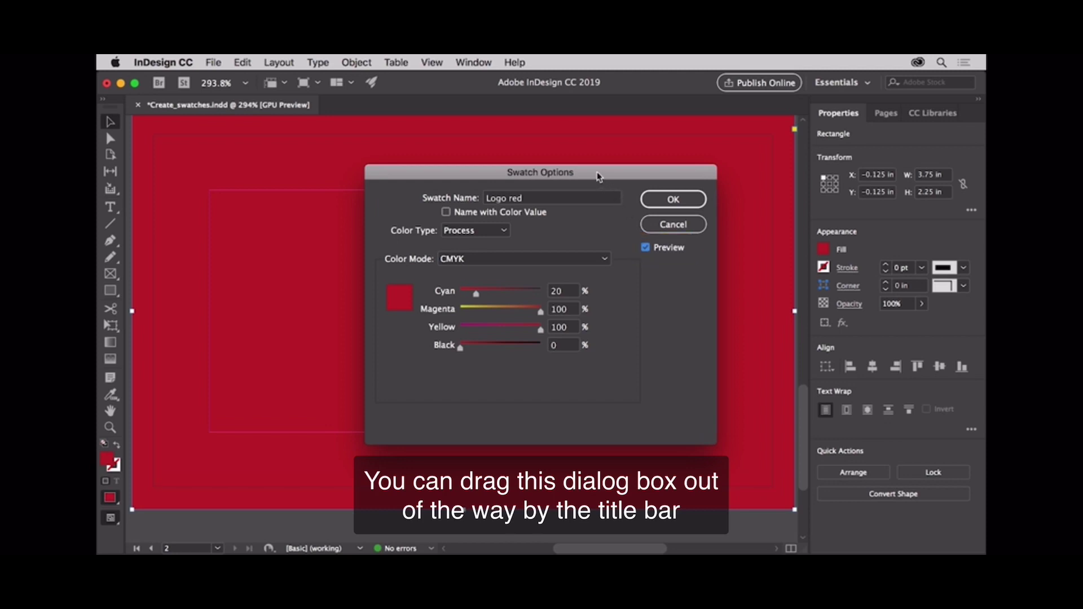
{"action": "left_click_drag", "start_coordinate": [599, 177], "coordinate": [734, 212]}
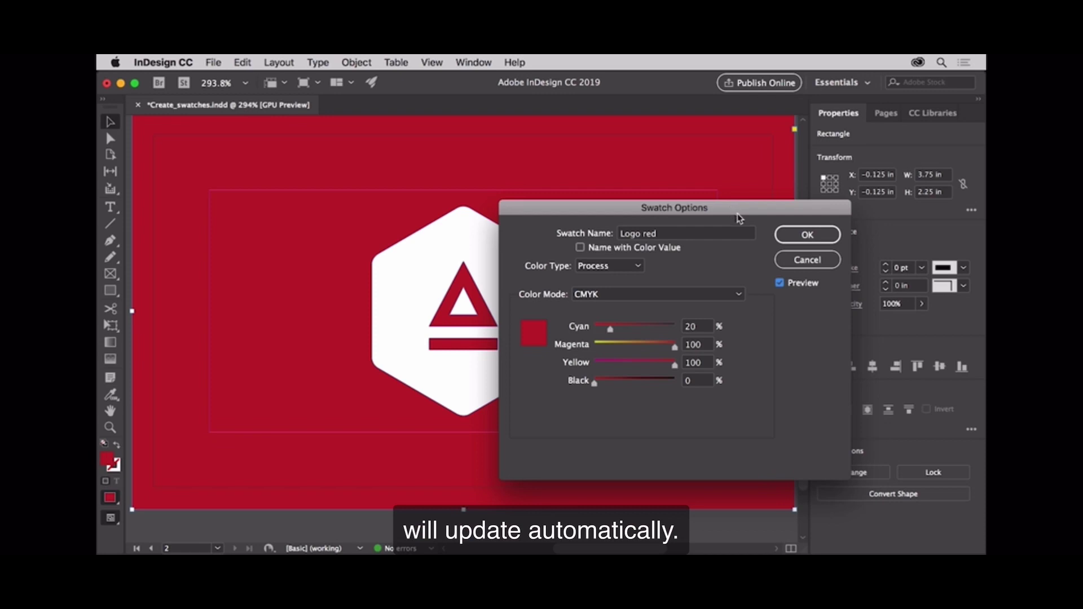
{"action": "left_click", "coordinate": [780, 238]}
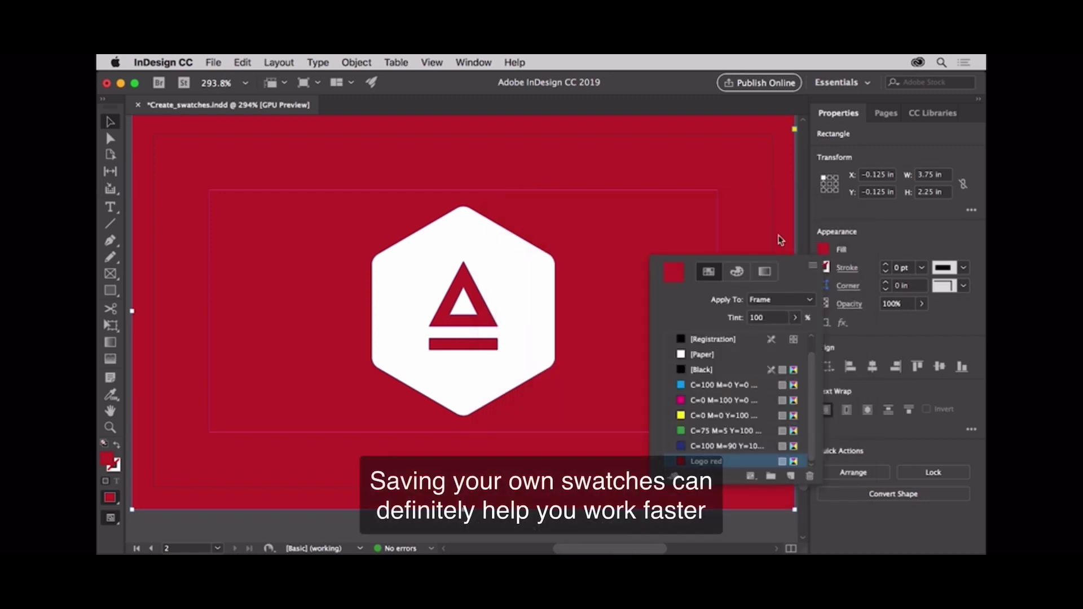
{"action": "left_click", "coordinate": [780, 240]}
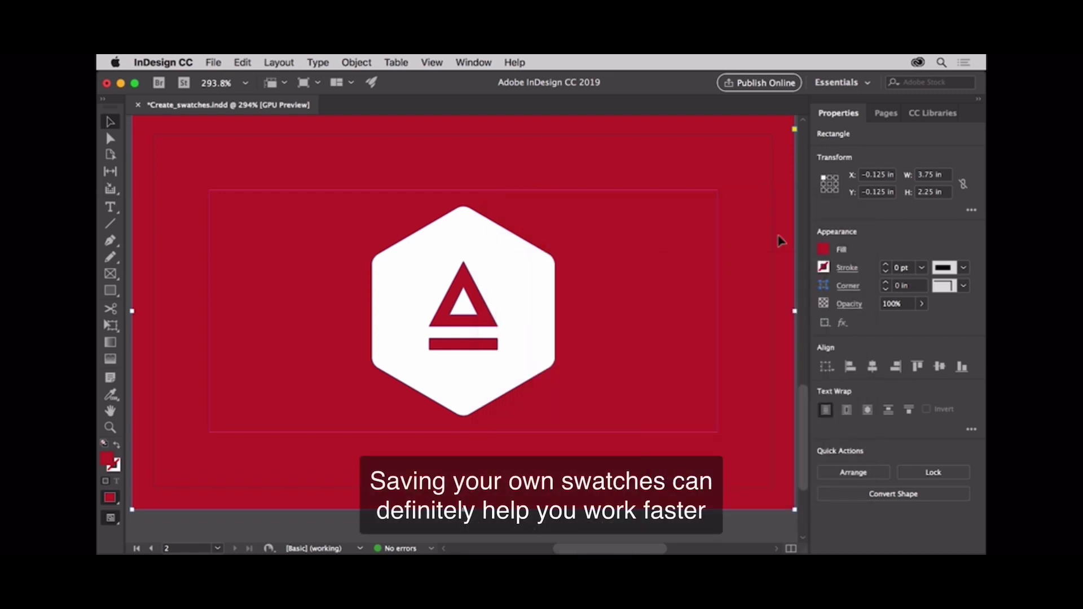